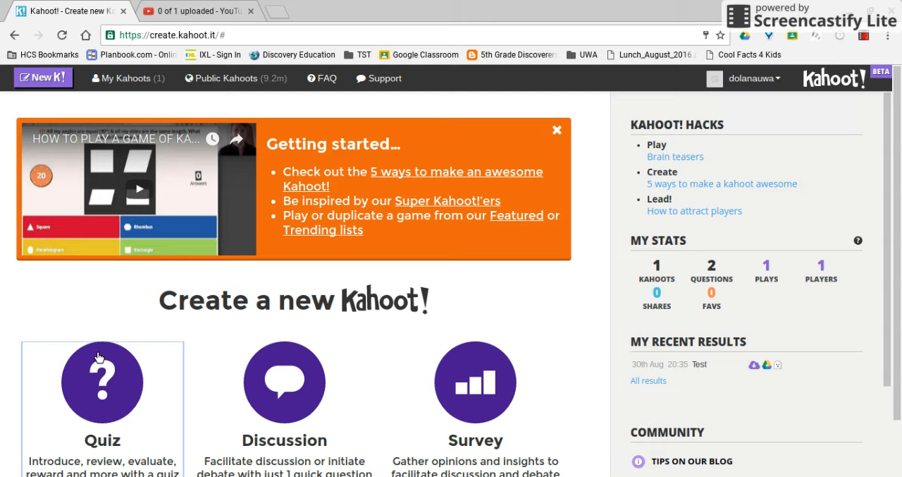
Start a new quiz and title it "American Holidays".
click(98, 357)
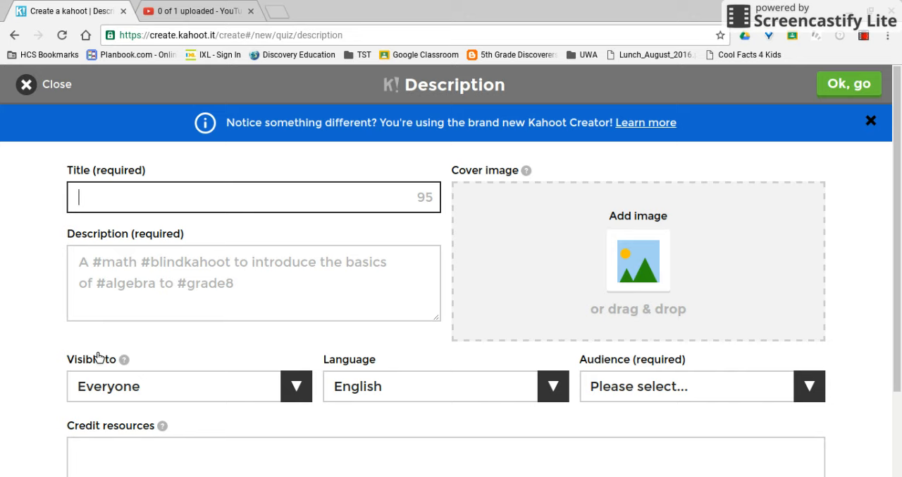
scroll(99, 357, down, 1)
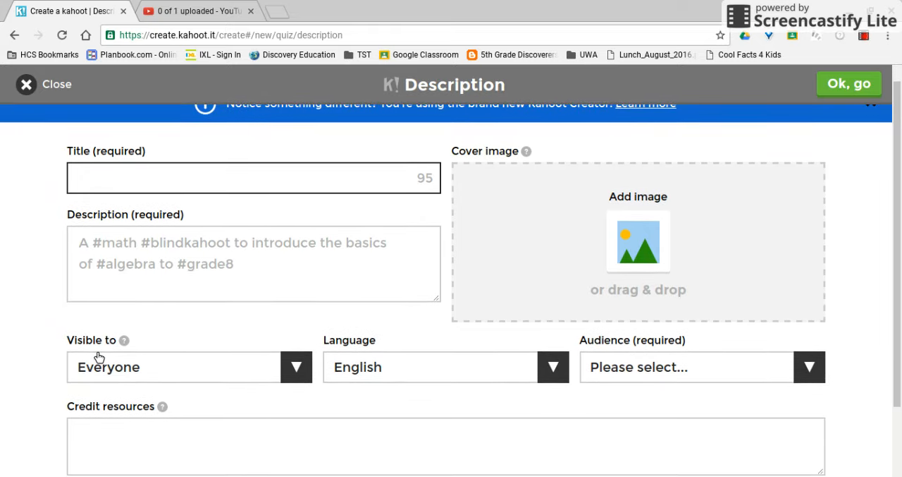
text(American Holidays)
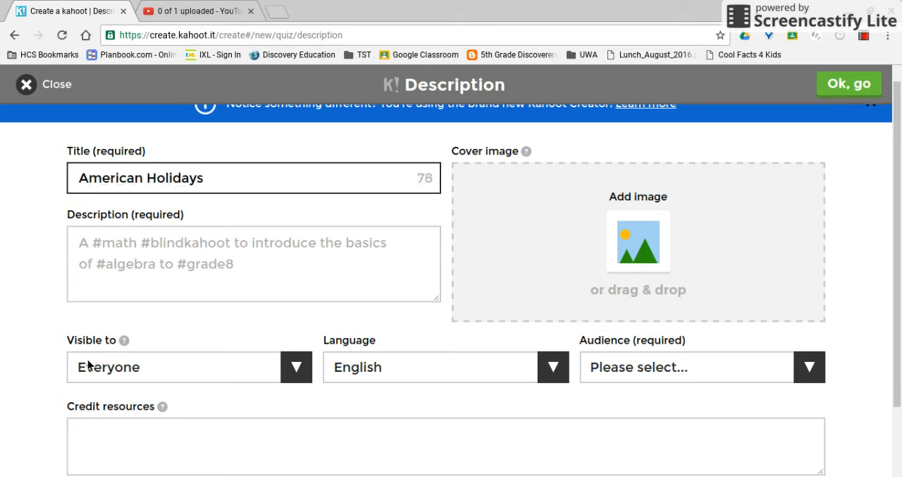
Enter the quiz description "#Christmas #Valentines Day #Independence Day #Thanksgiving".
click(165, 279)
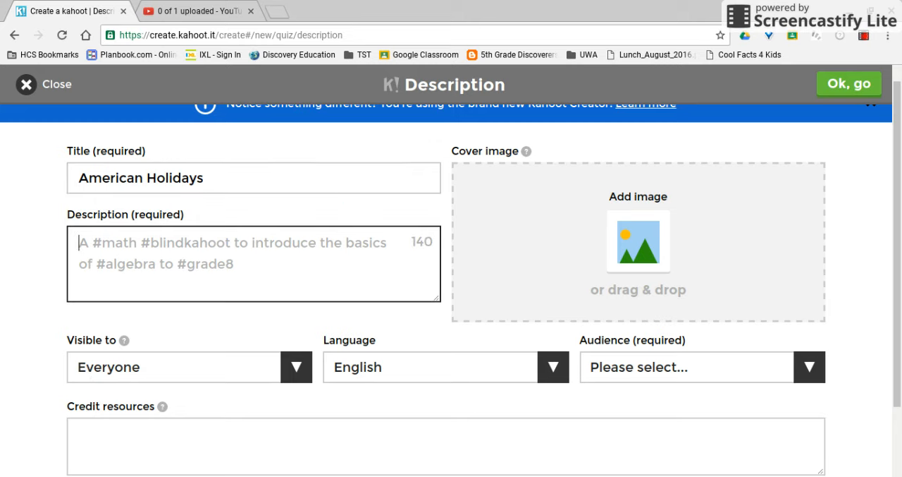
text(#)
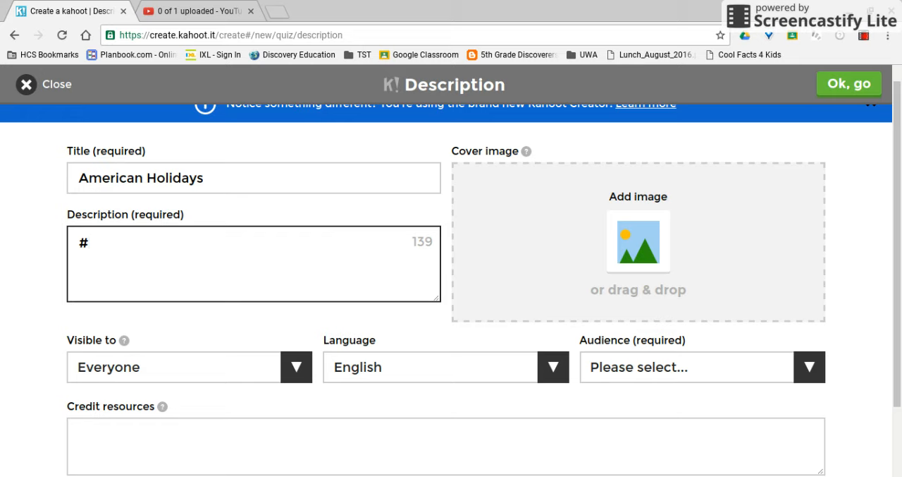
text(Christm)
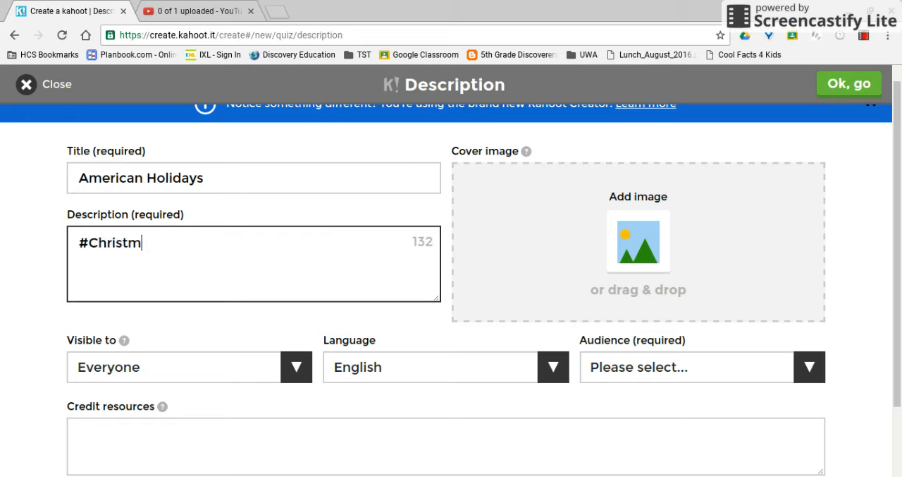
text(as #Valentines D)
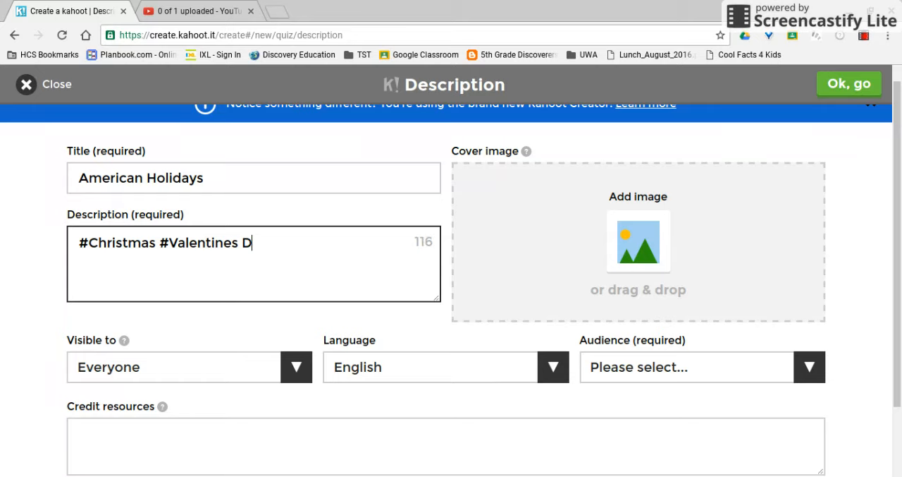
text(ay #Independene)
text(e Day )
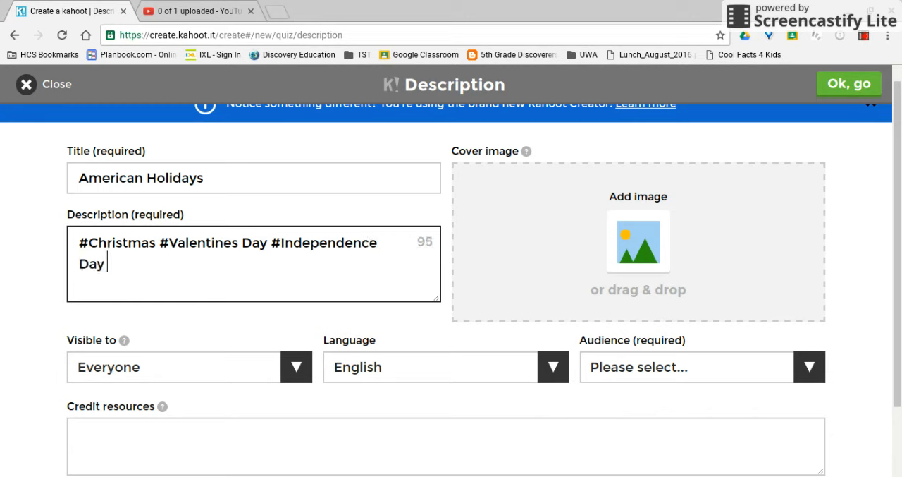
text(#Thanksg)
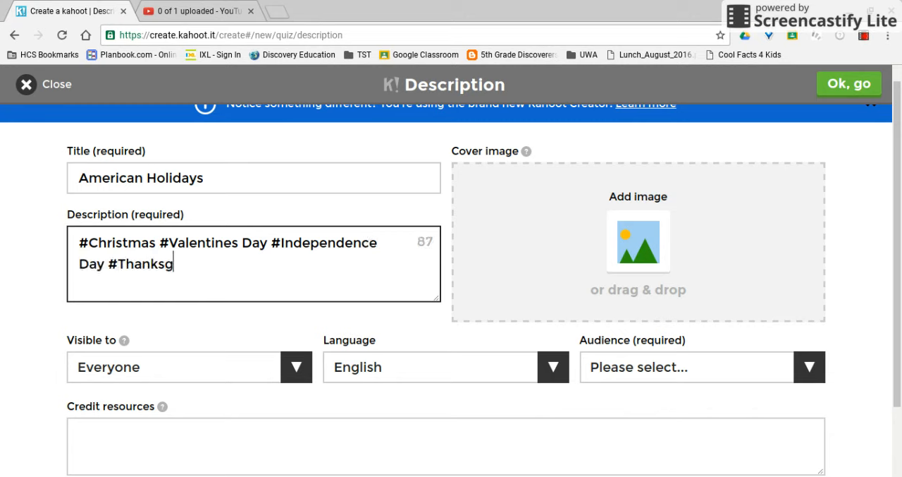
text(iving)
Complete the quiz description with the illustrated holidays picture as cover image and School as the audience.
click(650, 246)
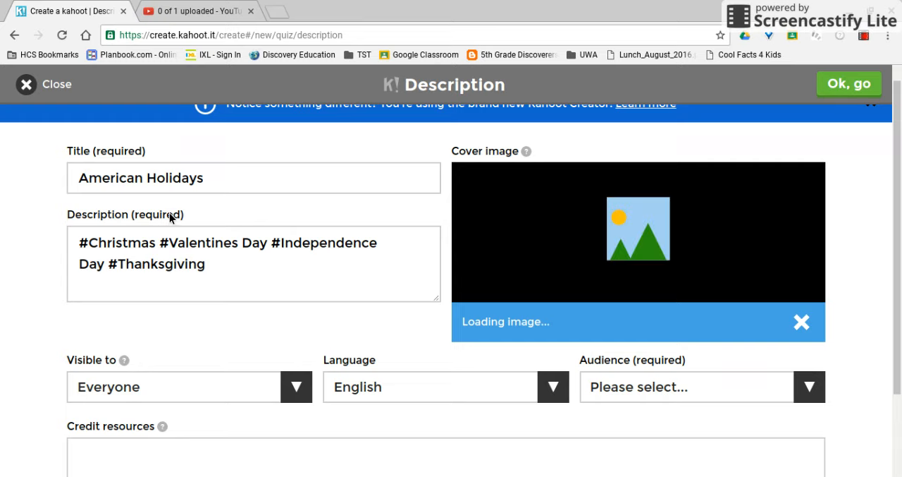
scroll(169, 217, down, 3)
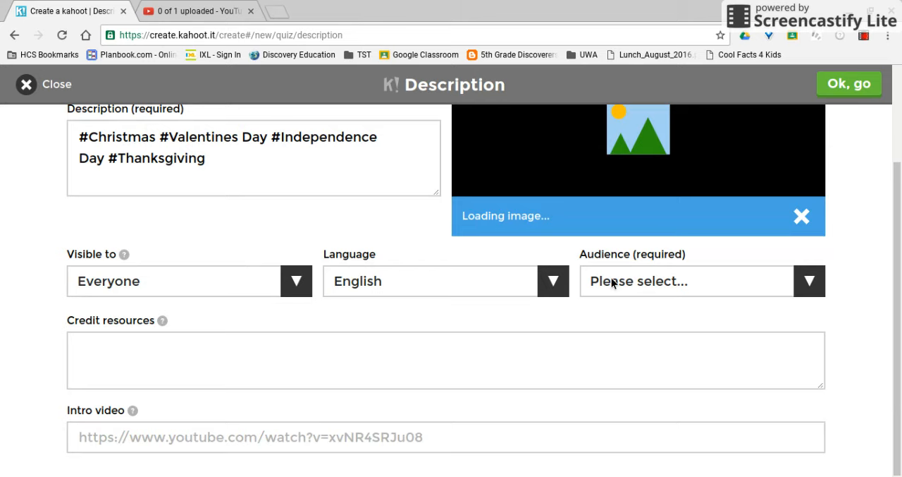
click(621, 320)
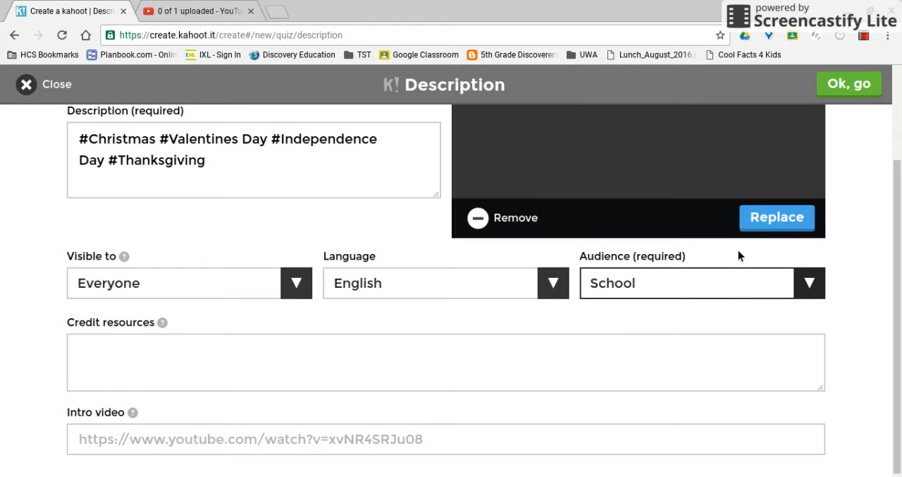
scroll(739, 248, up, 2)
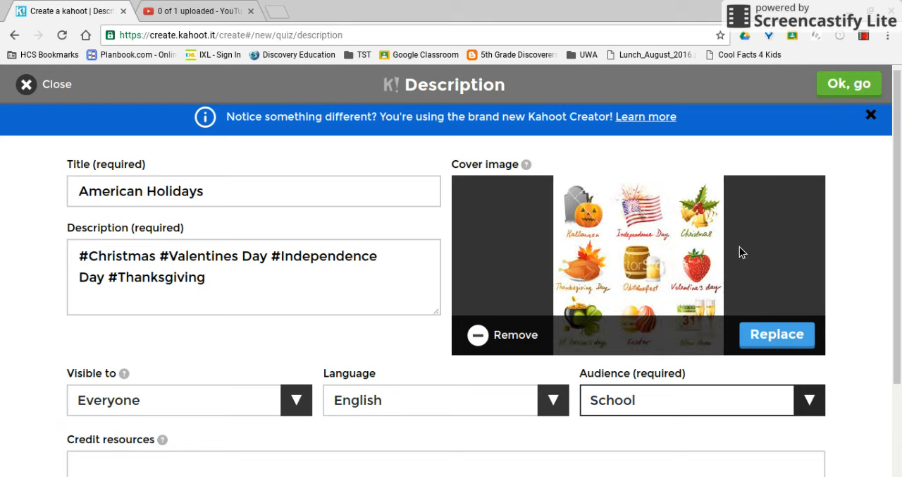
click(864, 95)
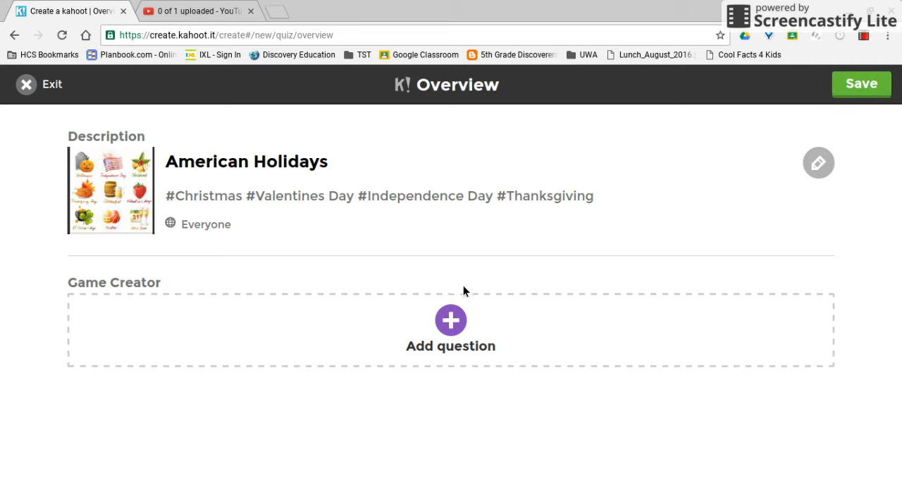
Add a first question reading "What holidays falls on Feb. 14?" with a 20 sec time limit.
click(461, 319)
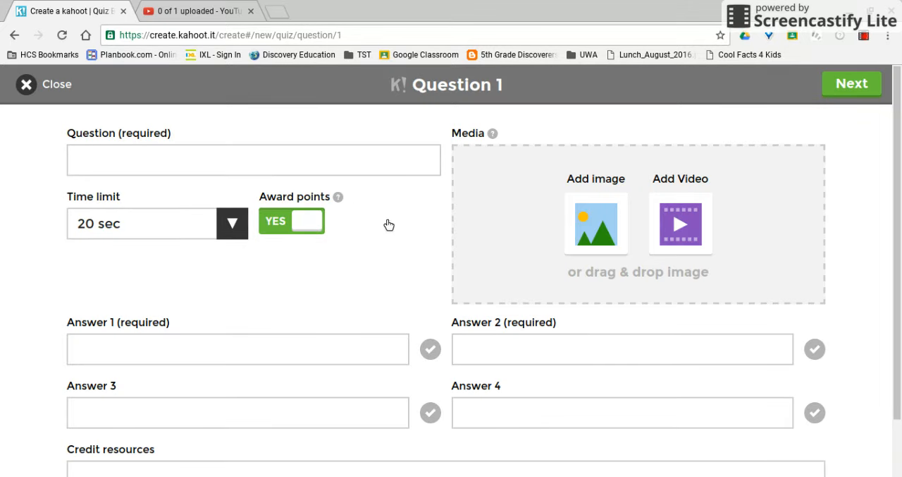
click(345, 168)
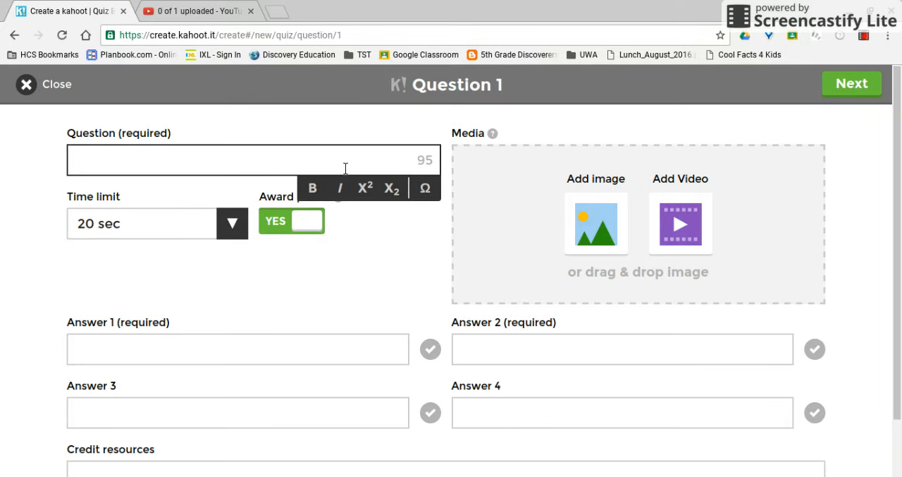
text(What h)
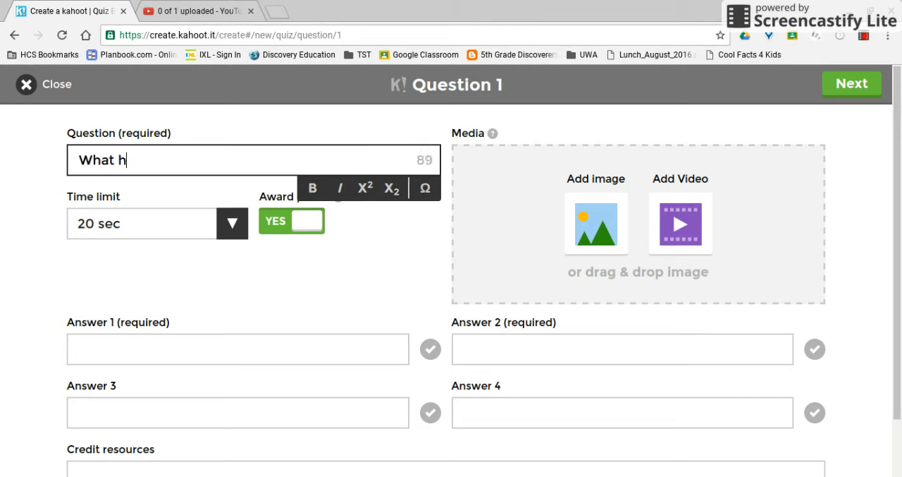
text(olidays fal)
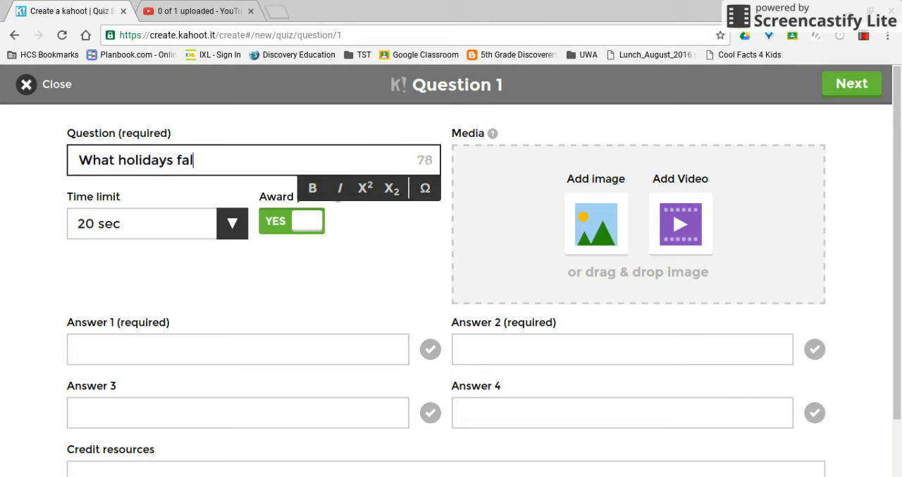
text(ls on Feb. 14?)
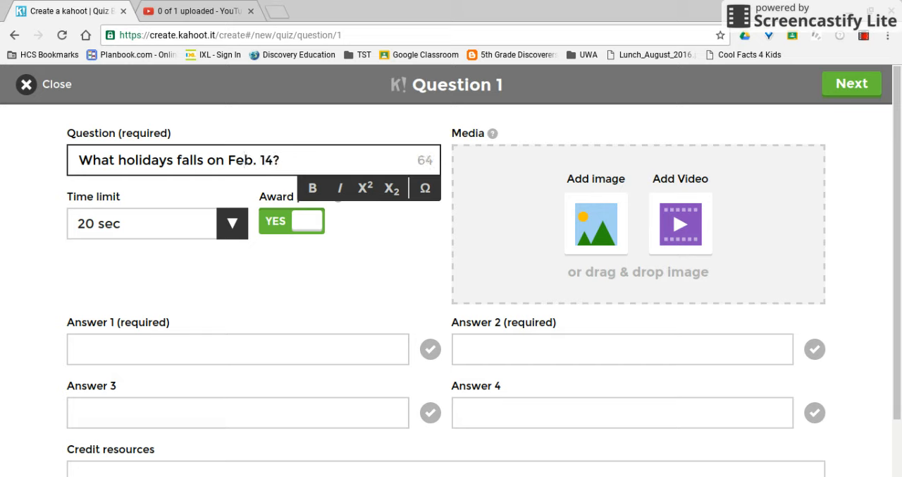
click(221, 230)
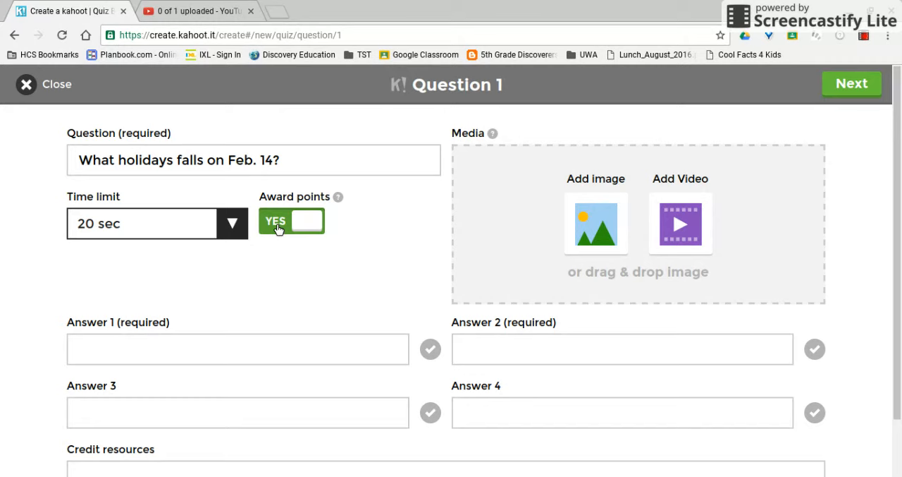
Give question 1 the answers "Easter" and "Valentines Day", mark Valentines Day as correct and finish the question.
click(227, 351)
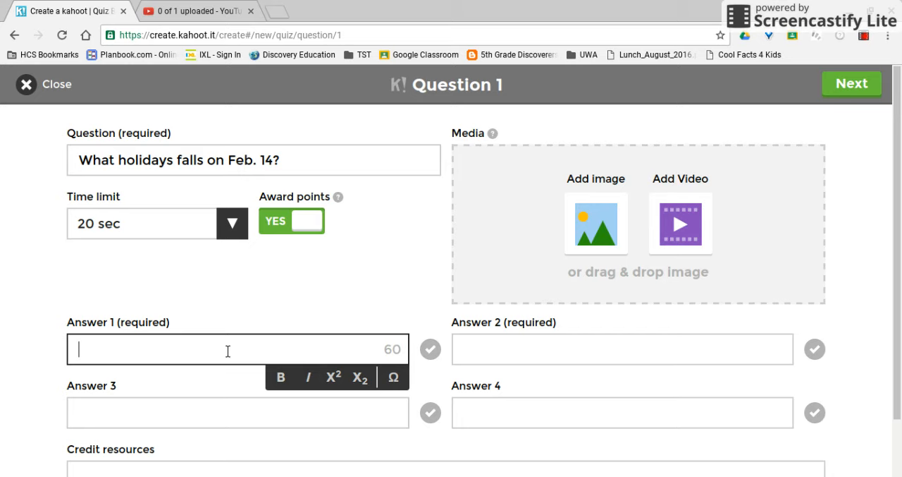
text(Easter)
key(Tab)
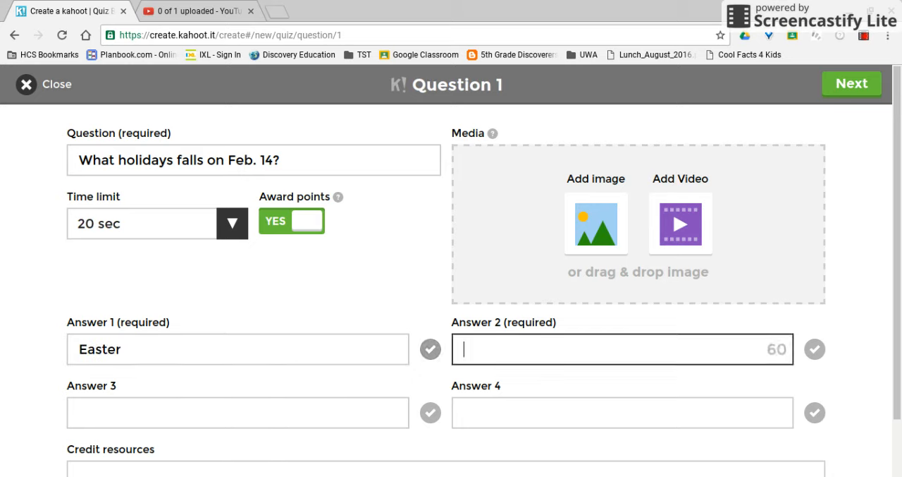
key(Tab)
text(Valentines Day)
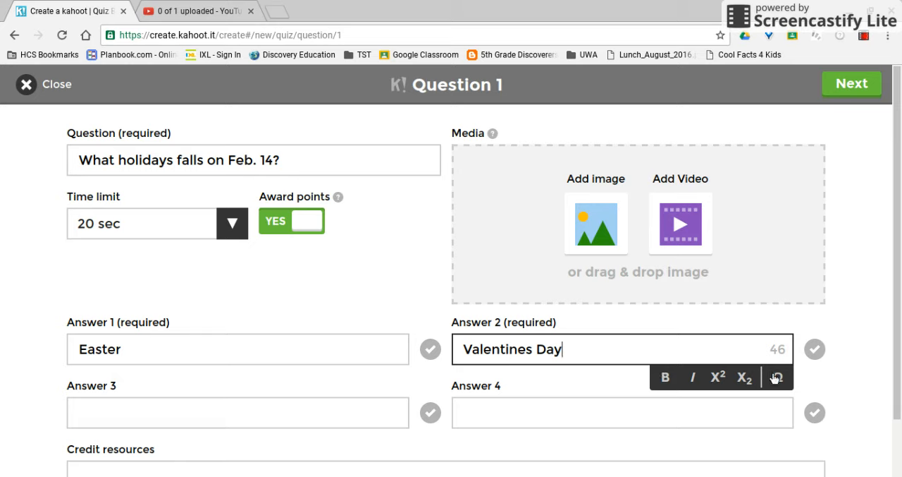
click(816, 350)
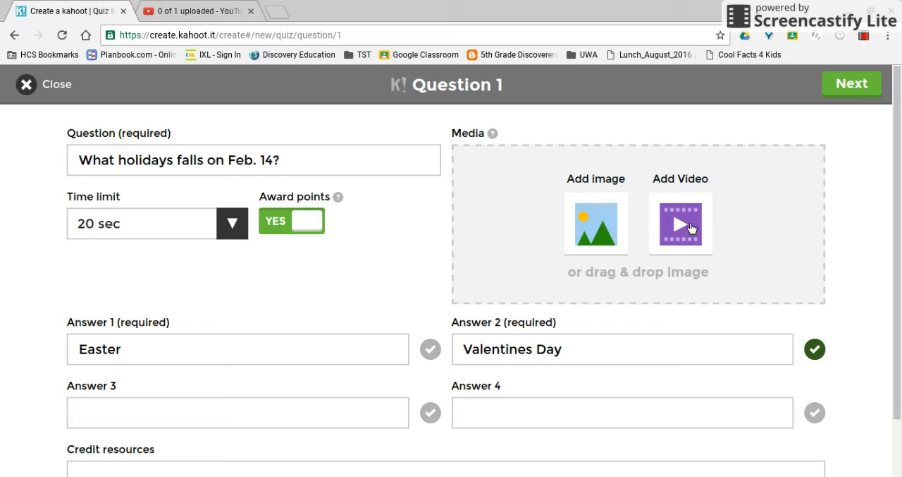
click(836, 93)
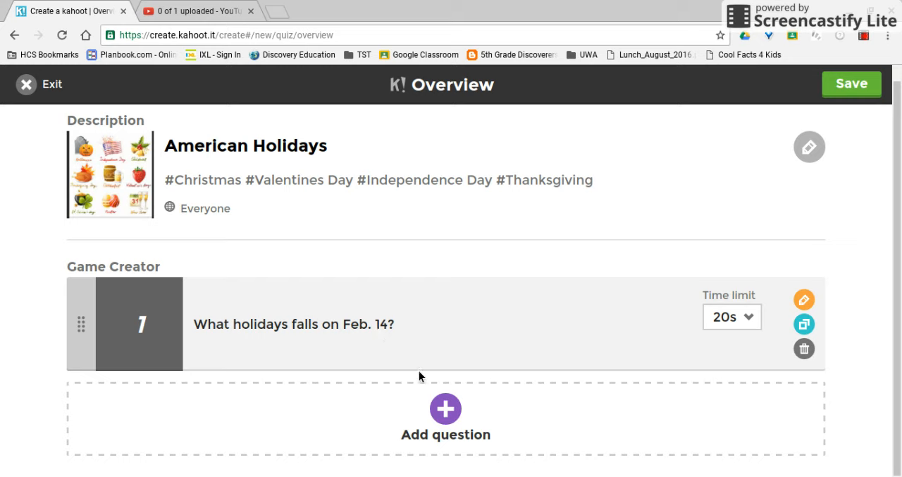
Add a second question reading "What holiday falls on July 4?".
click(445, 410)
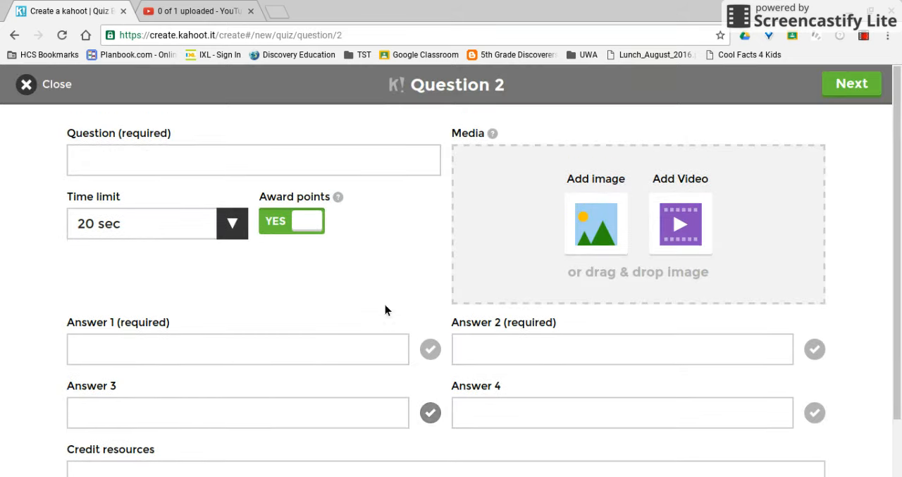
click(350, 168)
text(What holida)
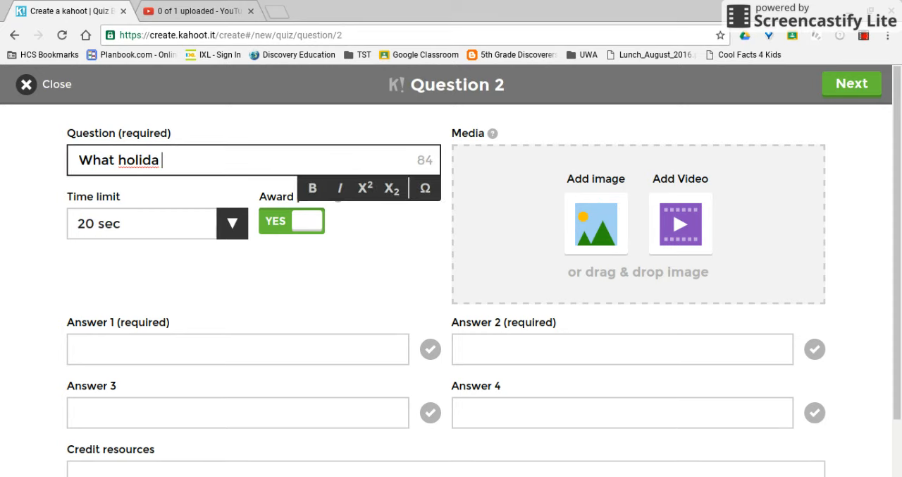
text(y falls o)
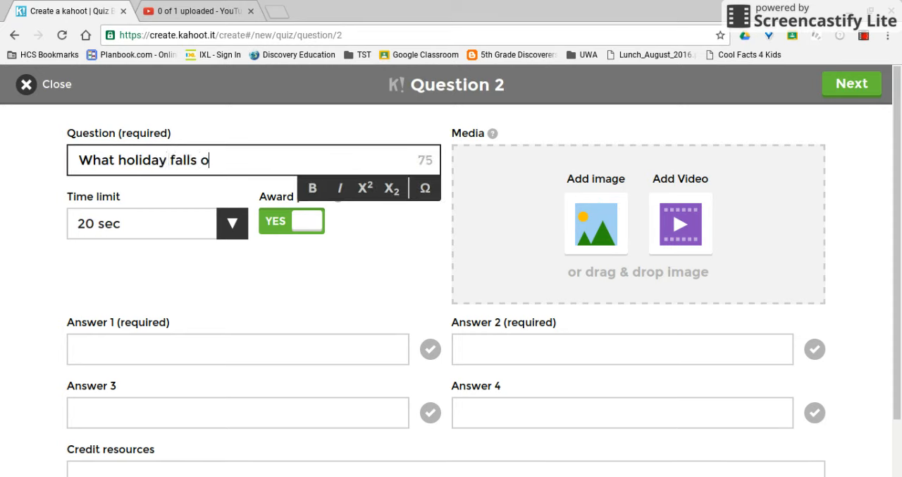
text(n July 4?)
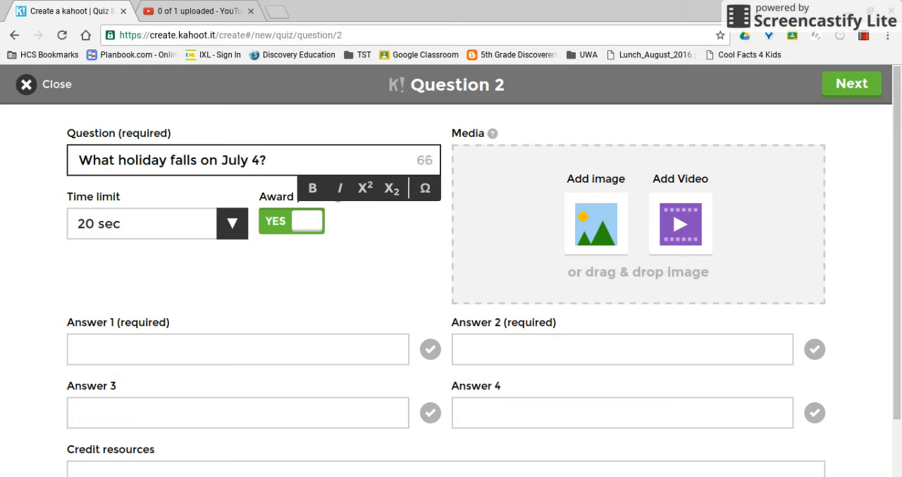
key(Tab)
key(Tab)
key(Tab)
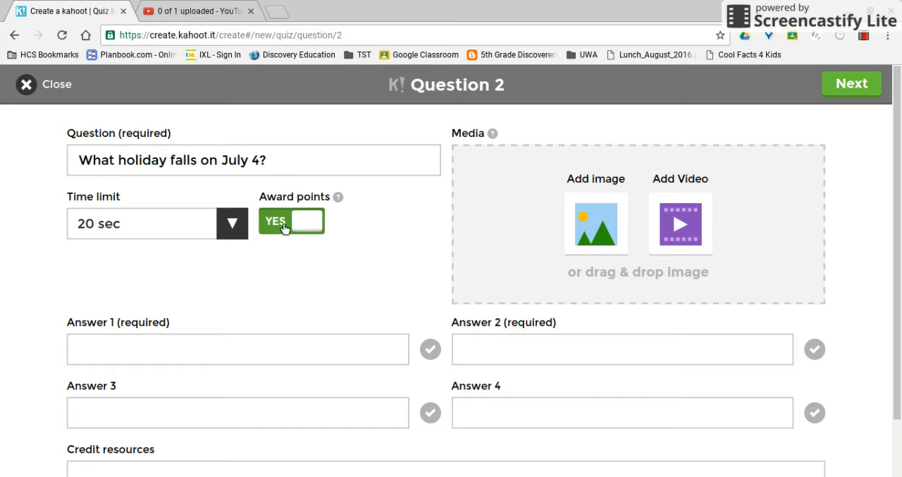
Enter "Independence Day" as answer 1 and "Christmas" as answer 2 of the July 4 question.
click(203, 350)
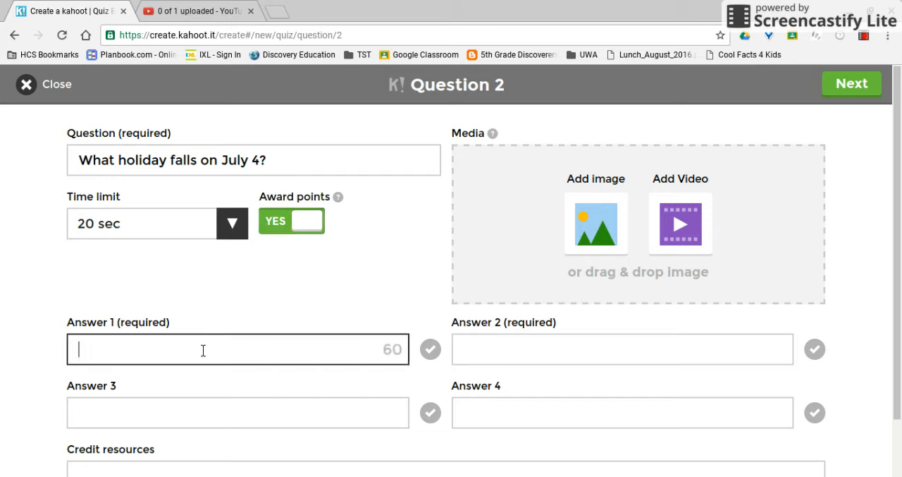
text(In)
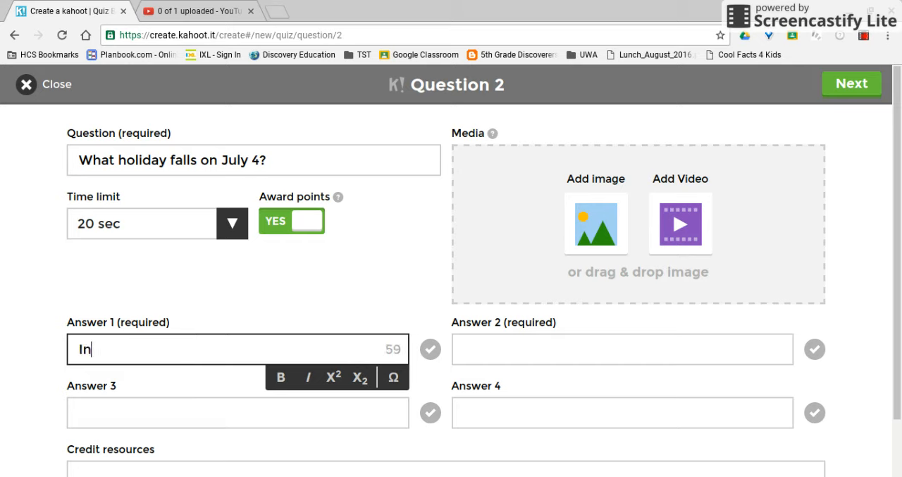
text(depende)
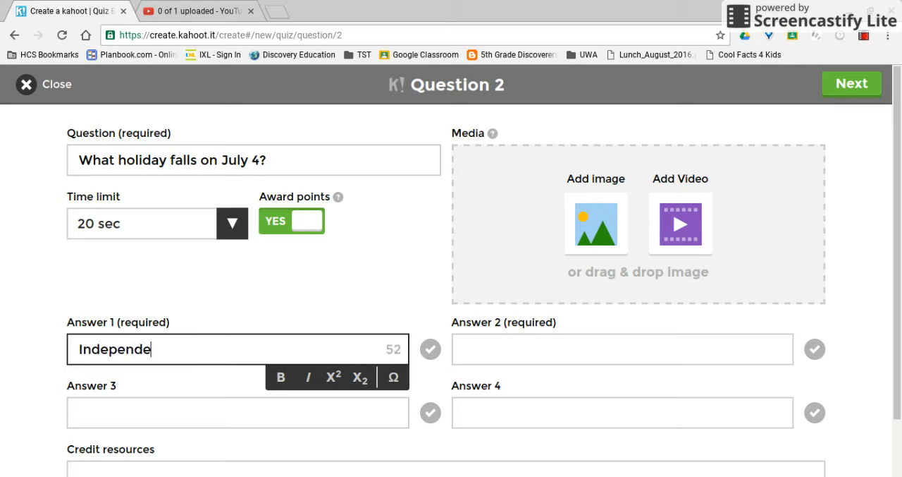
text(nce Day)
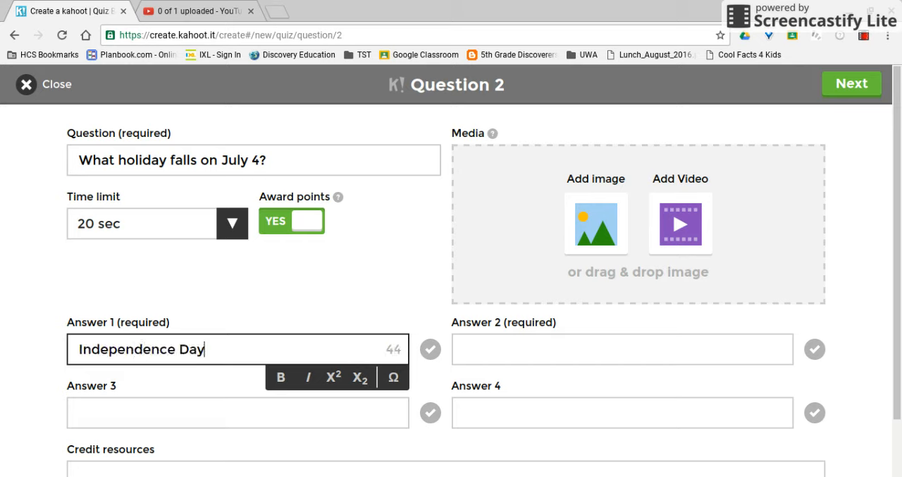
key(Tab)
key(Tab)
text(Christmas)
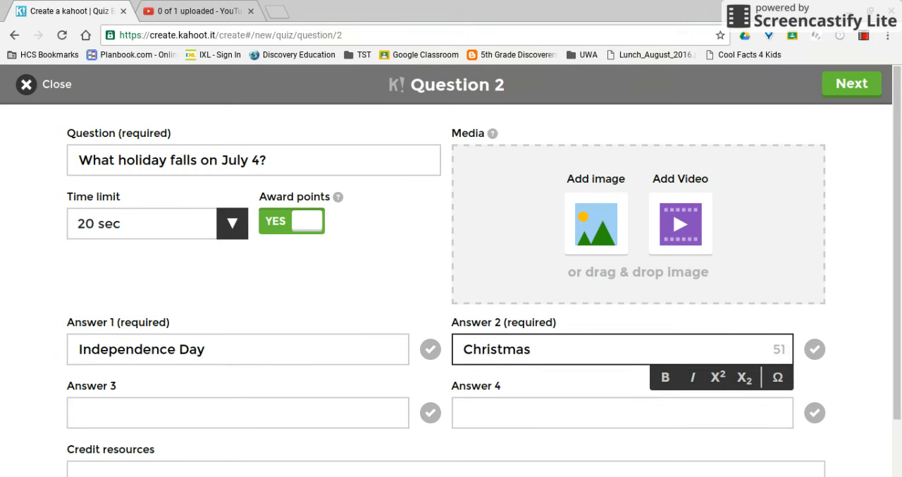
text( Day)
Complete answer 2 as "Christmas Day", mark Independence Day as the correct answer and finish the July 4 question.
click(433, 353)
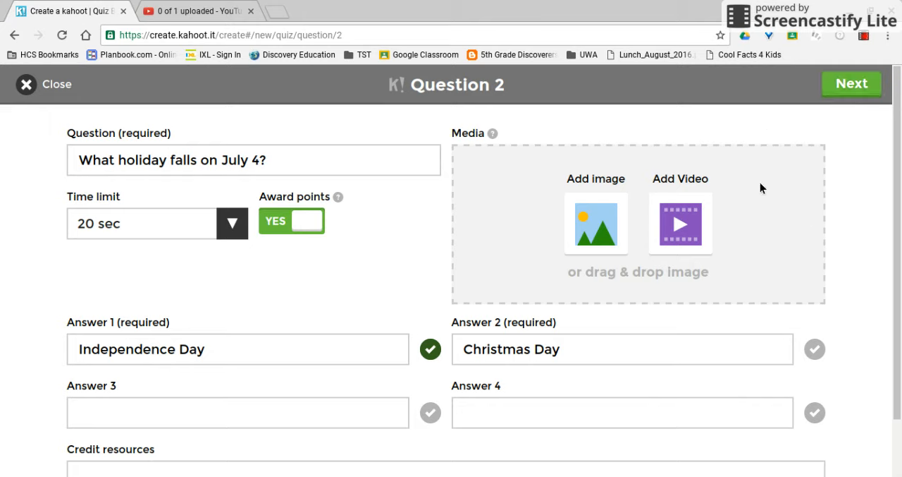
click(867, 95)
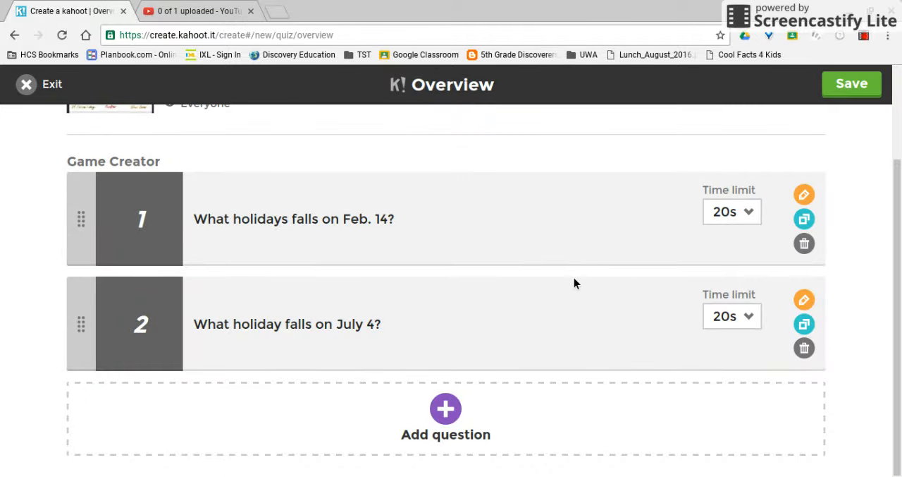
Review the quiz overview and save the American Holidays quiz with its two questions.
scroll(575, 283, up, 2)
scroll(574, 283, up, 1)
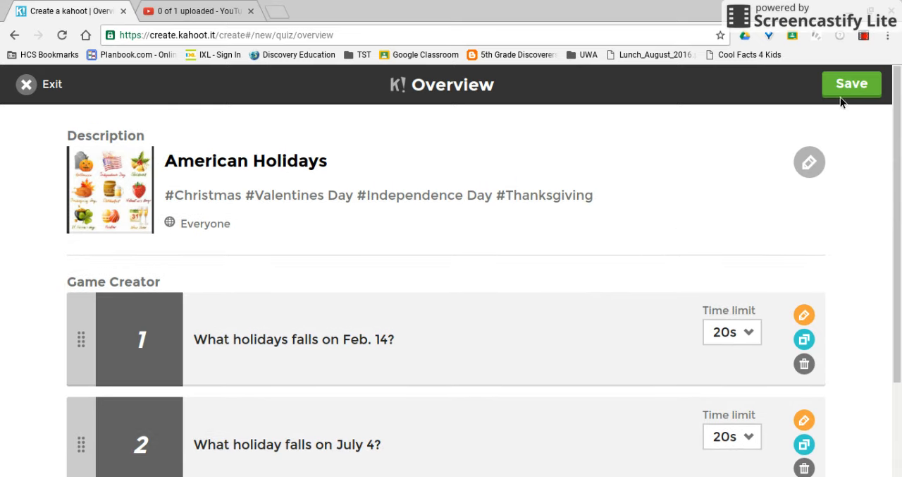
click(859, 88)
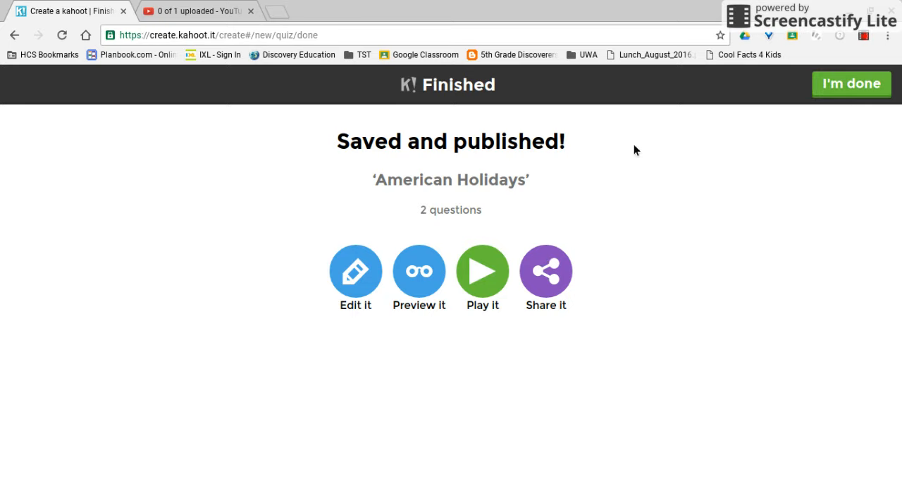
Preview the saved quiz and launch it in Classic Player vs Player mode.
click(431, 268)
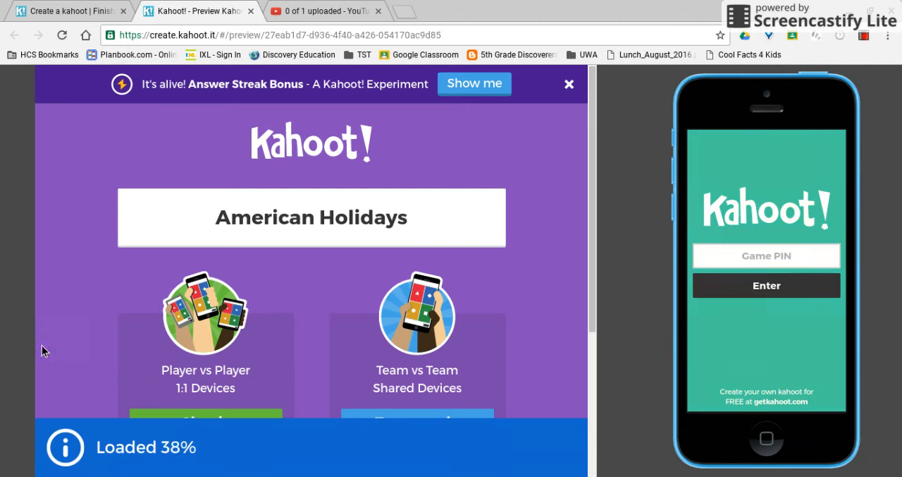
scroll(292, 297, down, 2)
scroll(292, 300, down, 2)
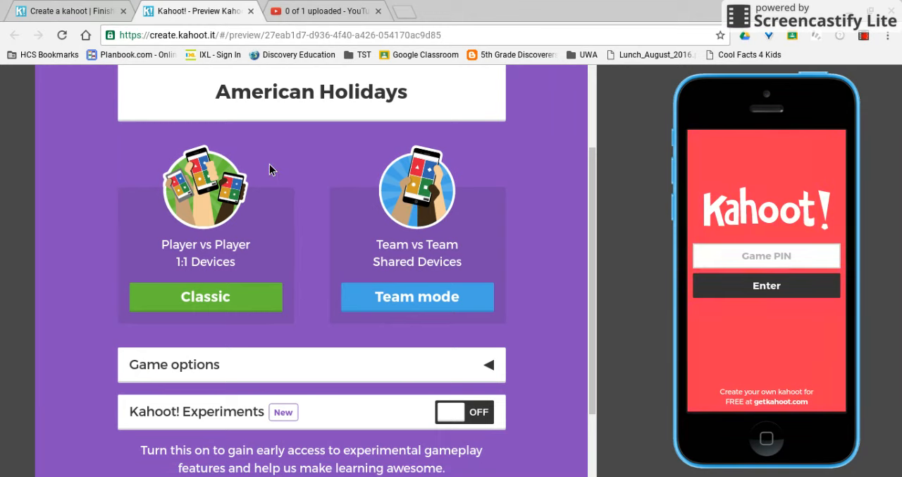
click(210, 297)
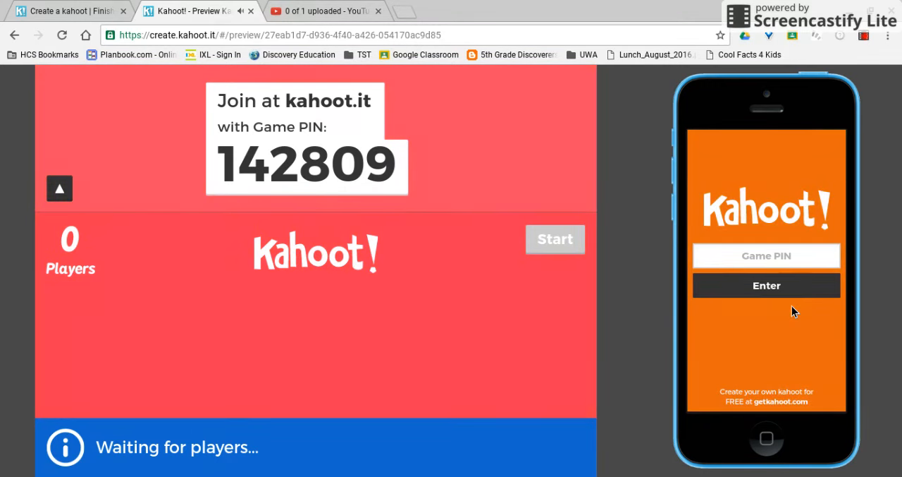
Enter the displayed game PIN on the simulated phone and submit it.
click(721, 260)
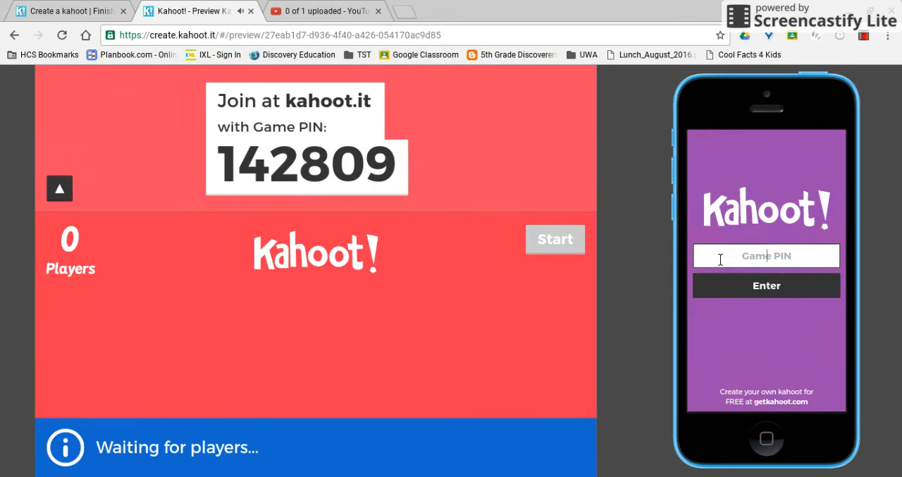
text(1)
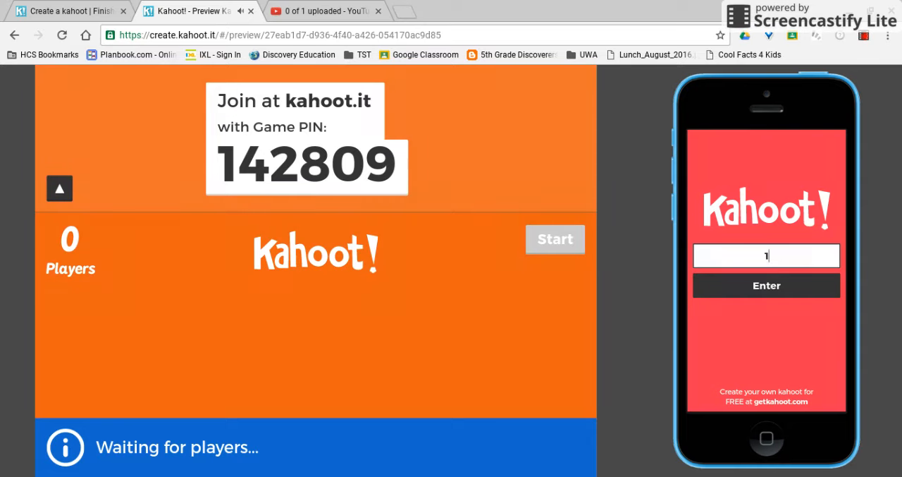
text(42)
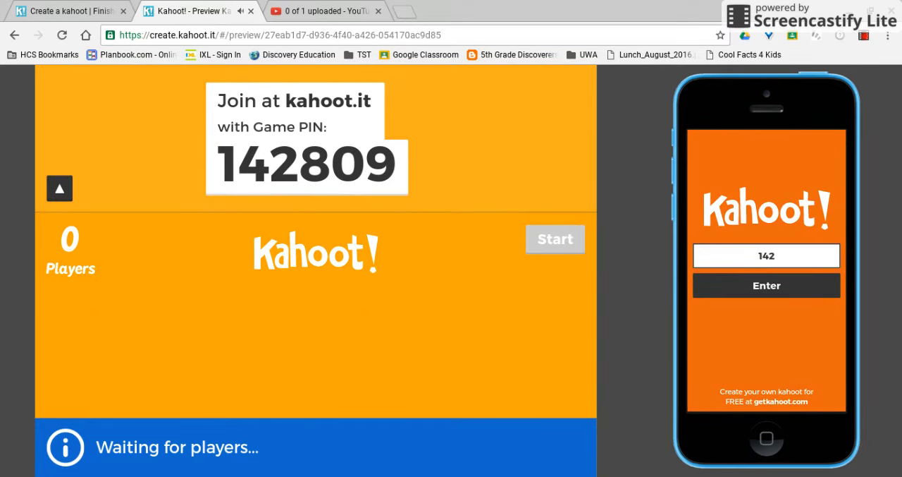
text(809)
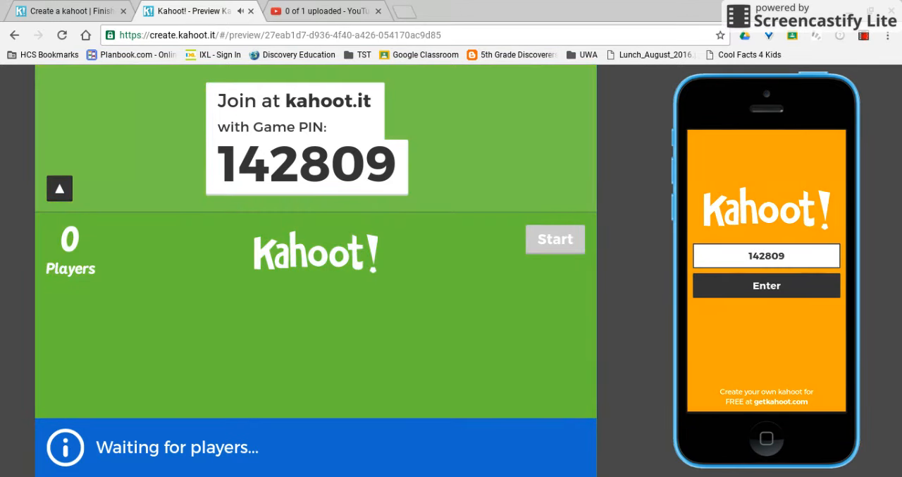
click(774, 288)
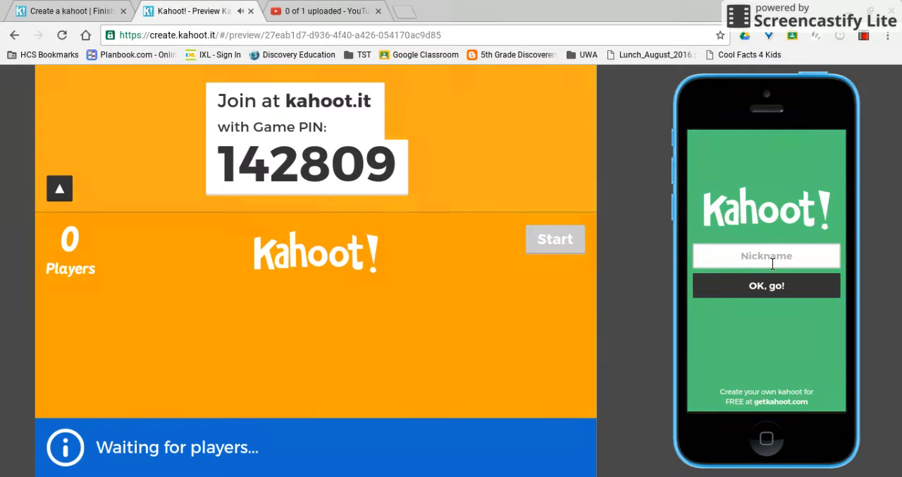
Join the preview game on the simulated phone with the nickname "Teacher A".
click(773, 263)
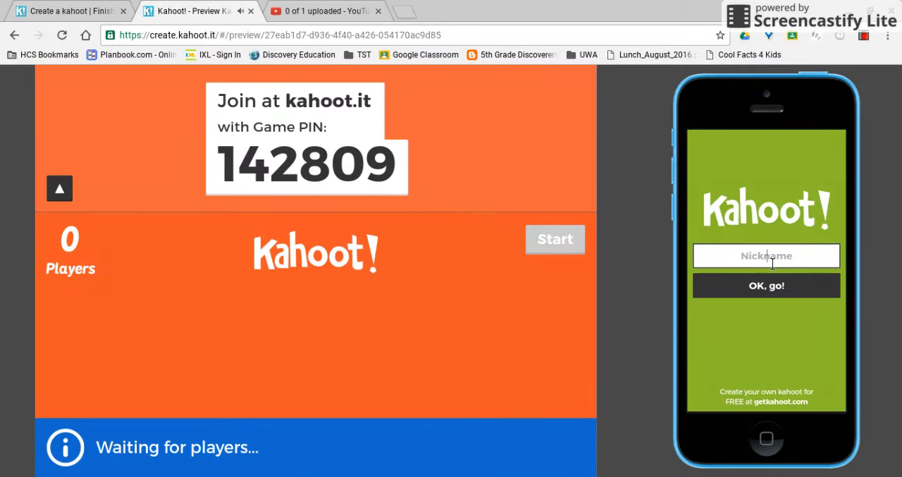
text(Teacher)
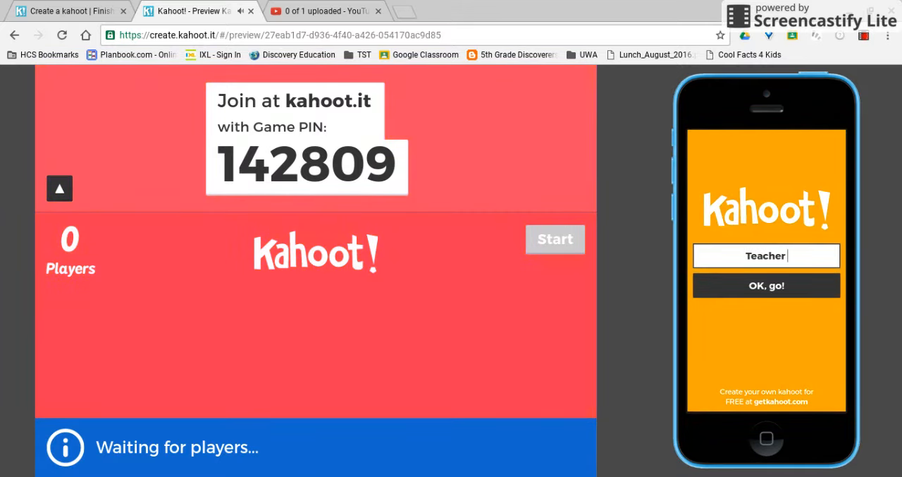
text( A)
click(791, 284)
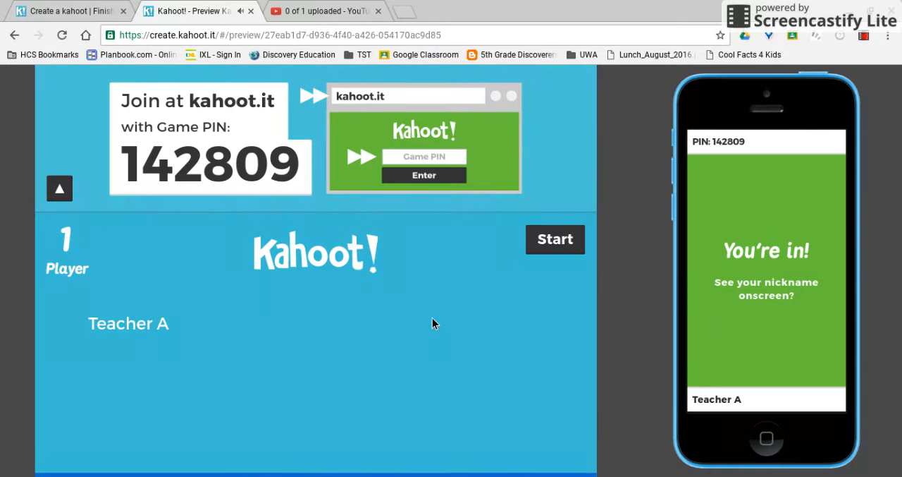
Start the game, answer the Feb. 14 question with Valentines Day and advance past the scoreboard to question 2.
click(556, 243)
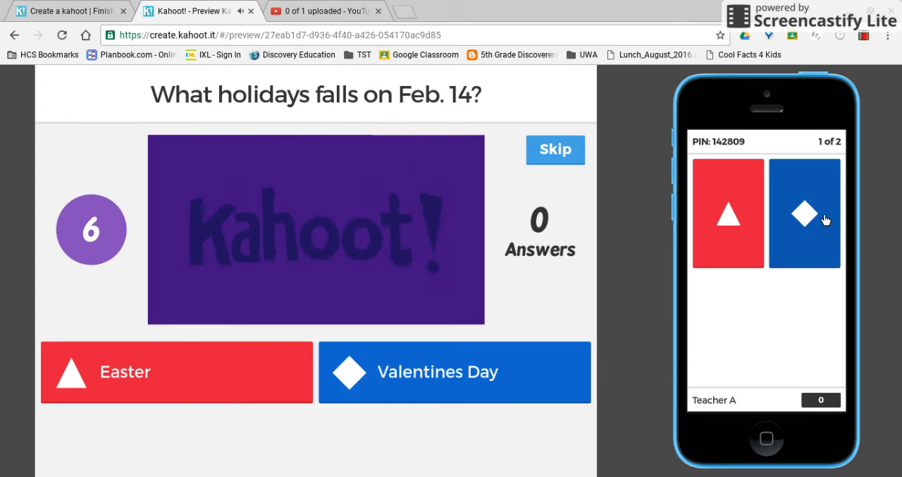
click(823, 218)
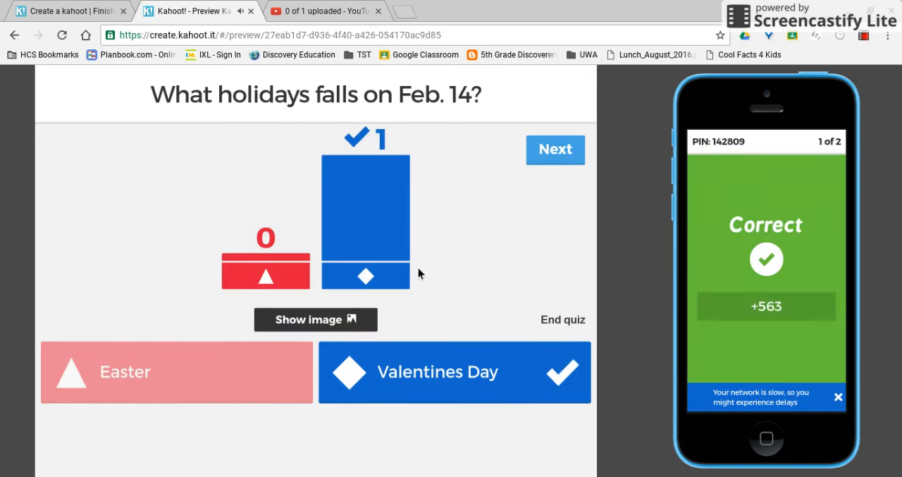
click(551, 160)
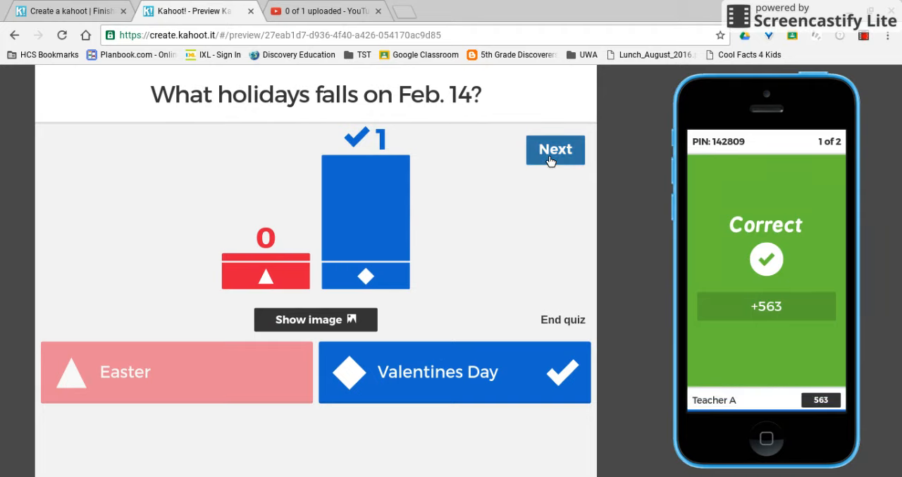
click(550, 160)
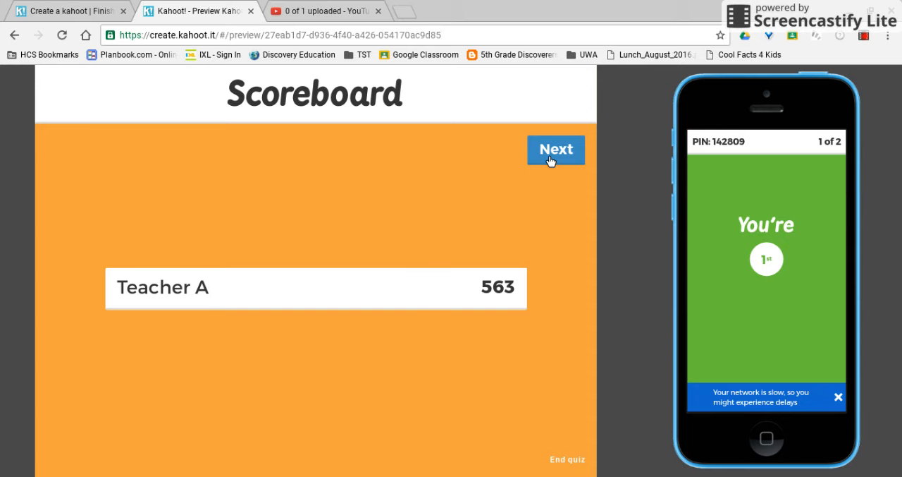
click(551, 160)
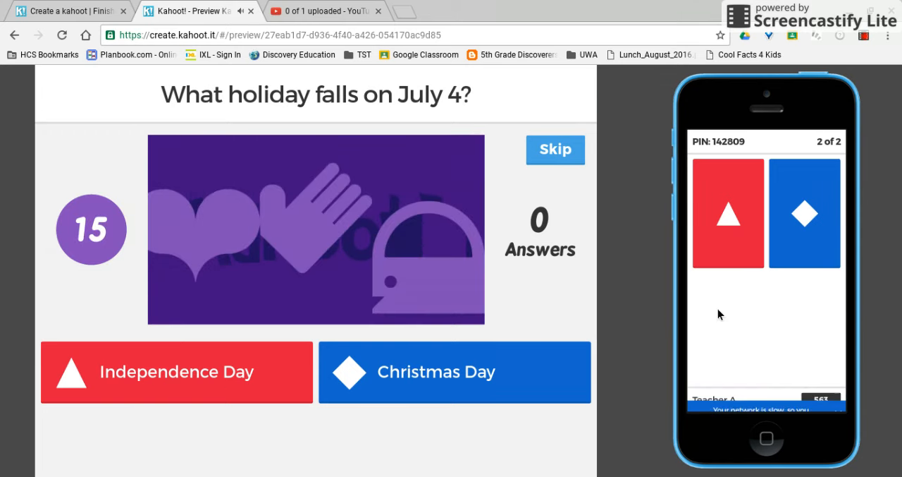
Answer the July 4 question with Independence Day and end the game from the scoreboard.
click(740, 251)
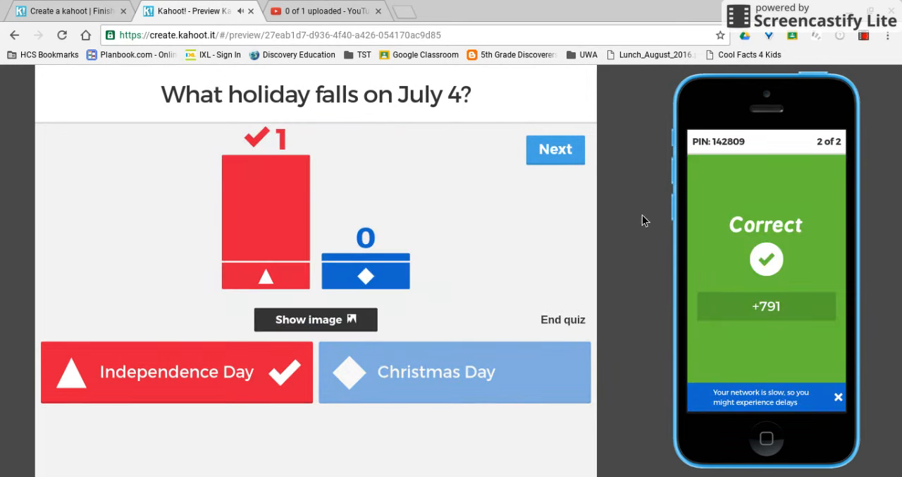
click(579, 162)
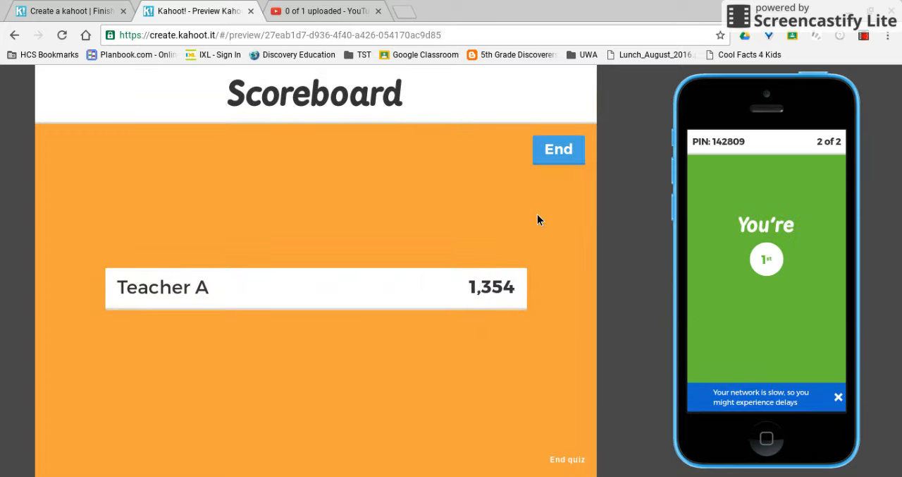
click(563, 168)
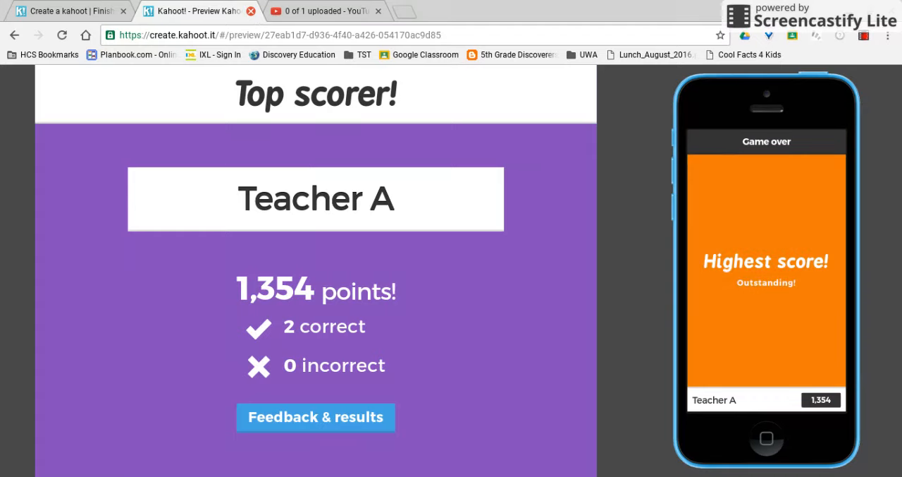
Close the preview and finish the quiz creation for American Holidays.
key(ctrl+w)
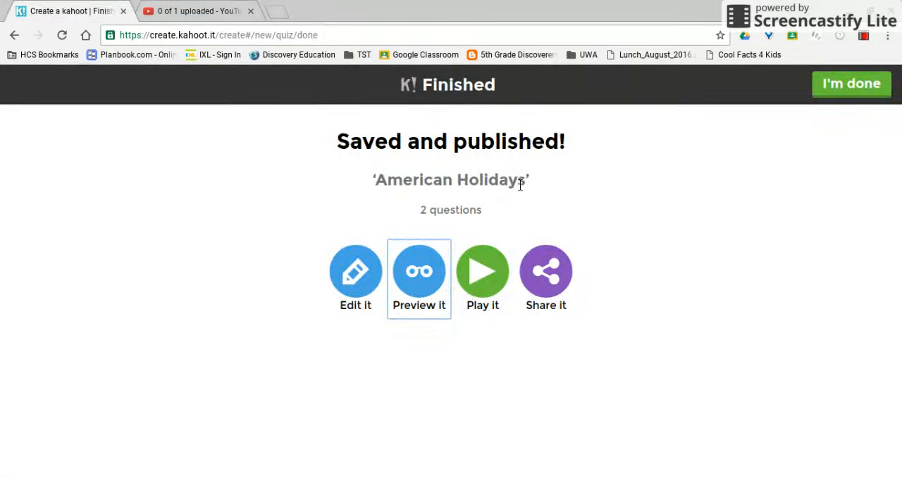
click(851, 82)
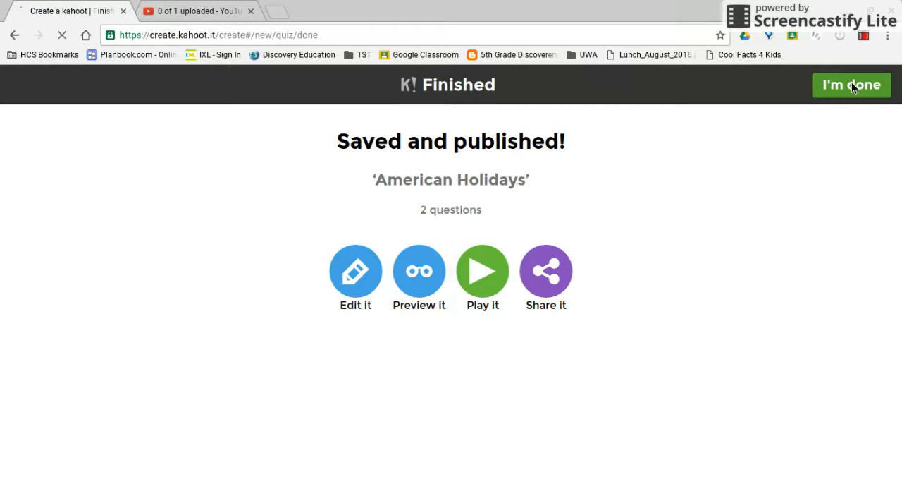